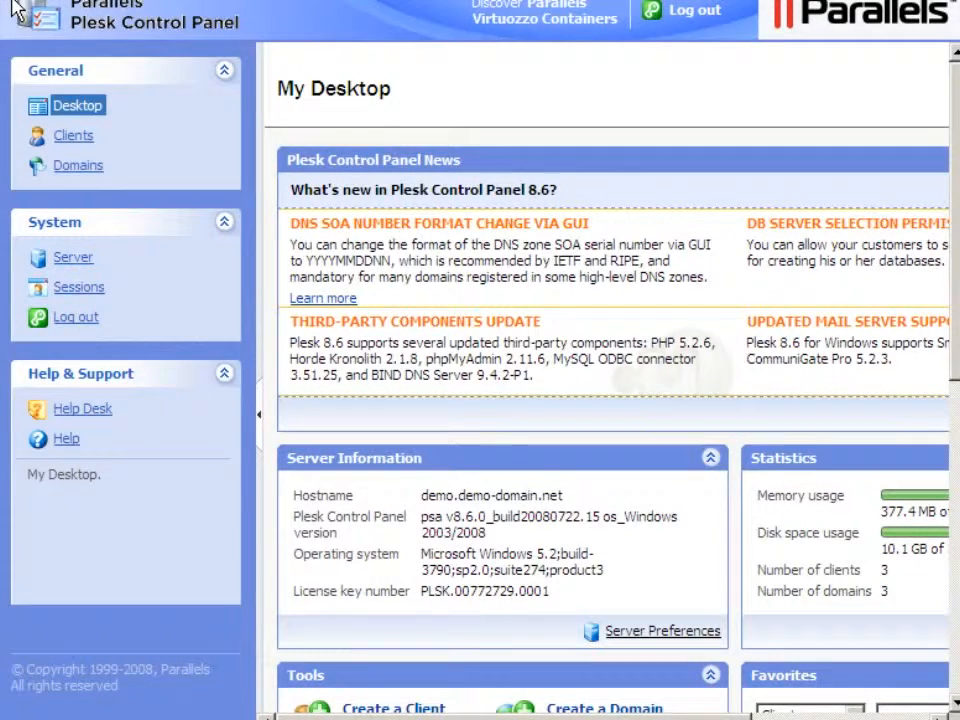
Examine the installed components in the server's Components Management and open the hMailServer 4.4.2-B283 parameters.
click(72, 262)
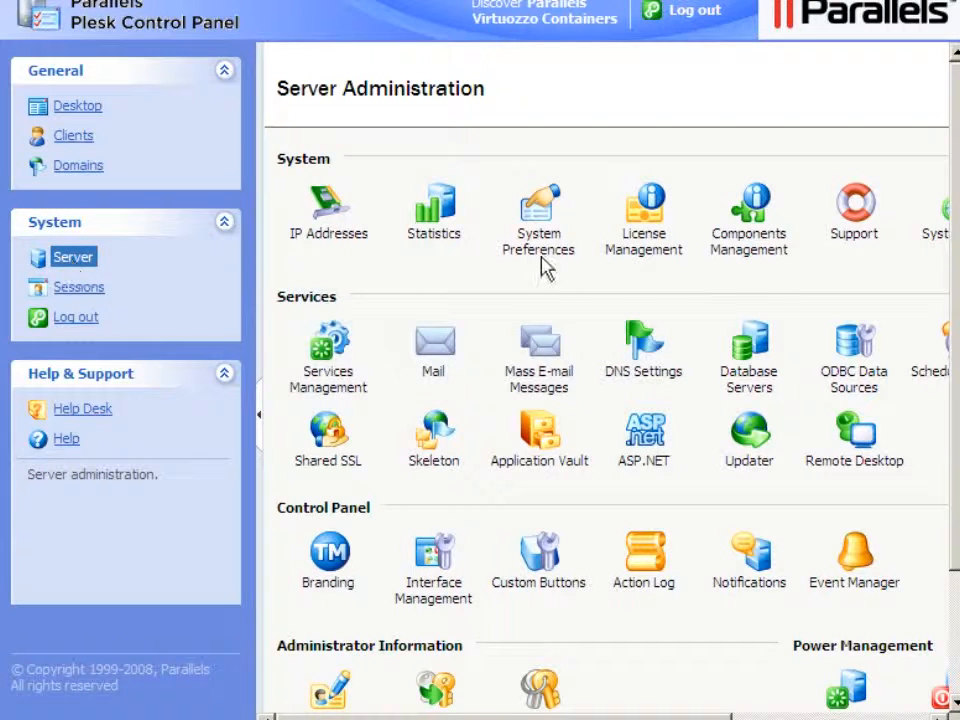
click(749, 251)
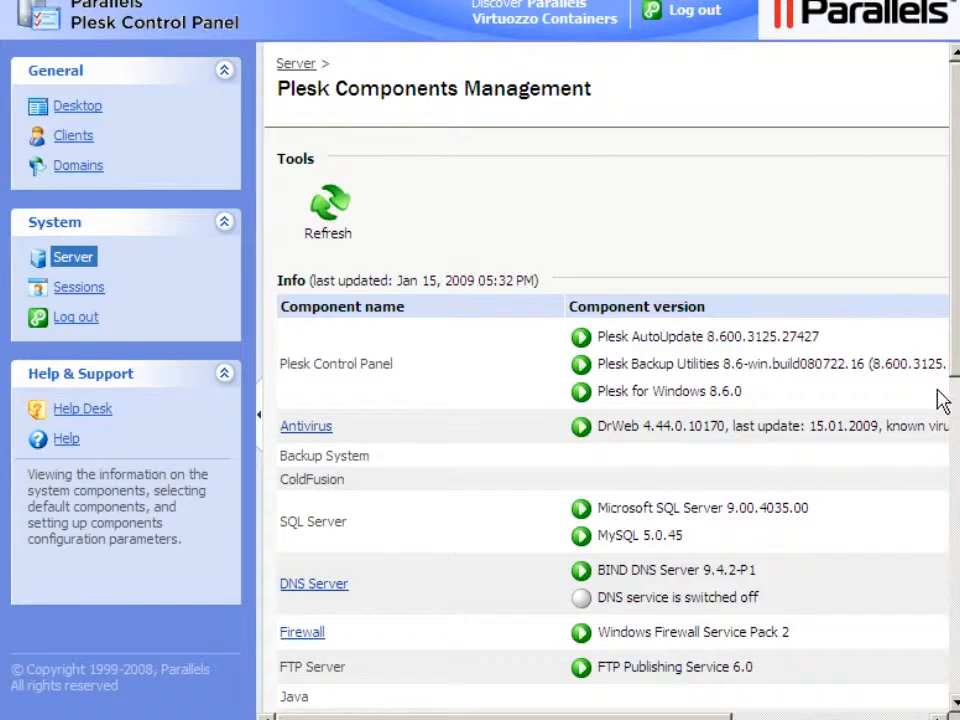
click(955, 538)
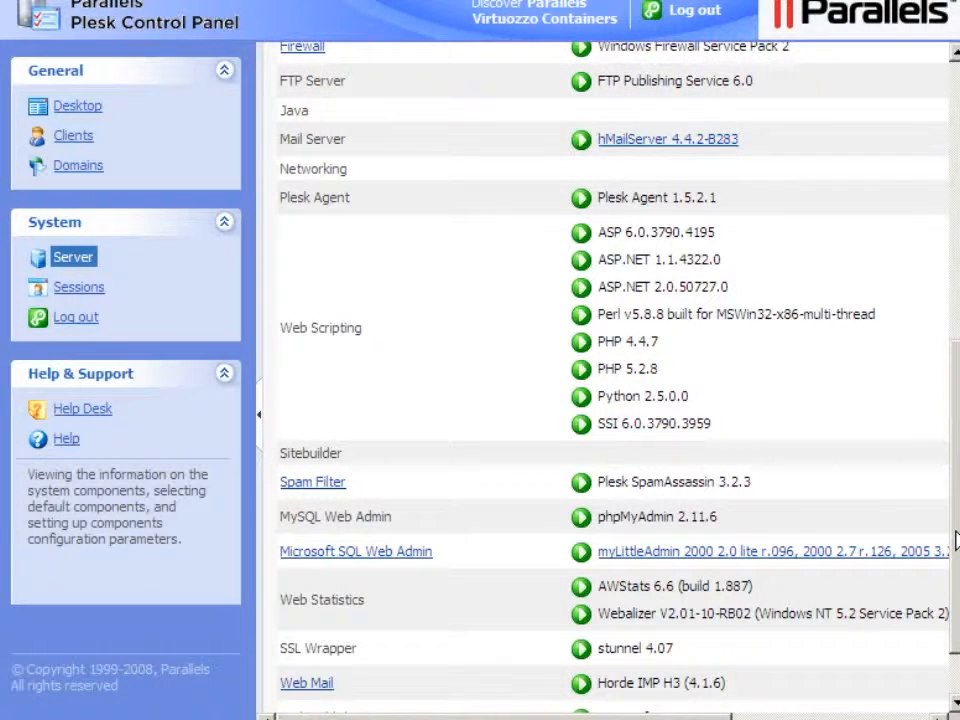
click(650, 142)
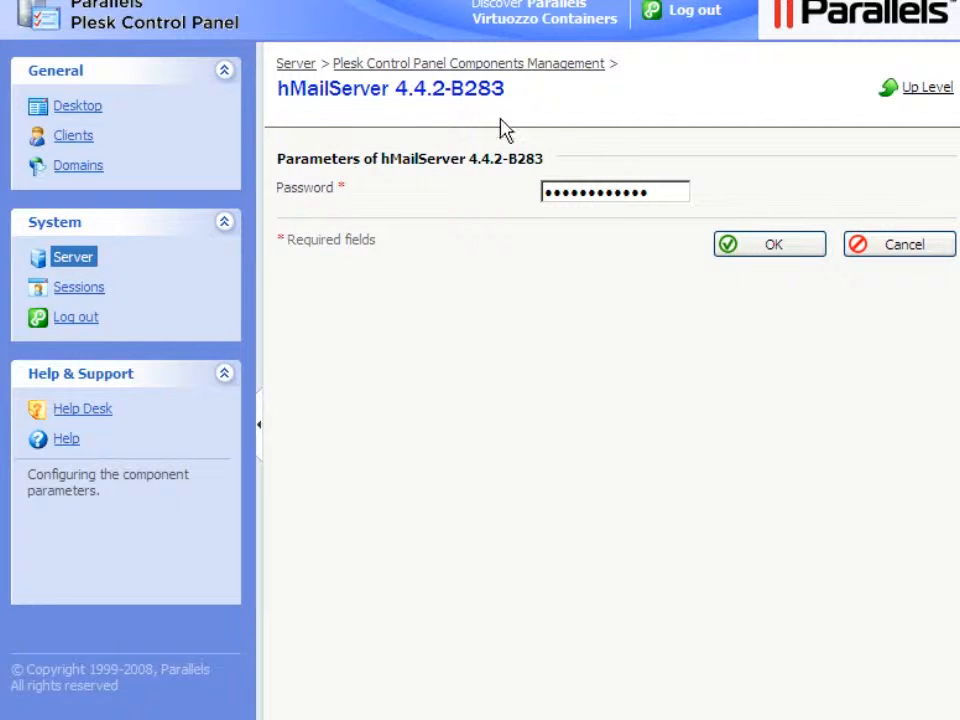
Return to the components list and open the default component selection for Web Mail.
click(463, 66)
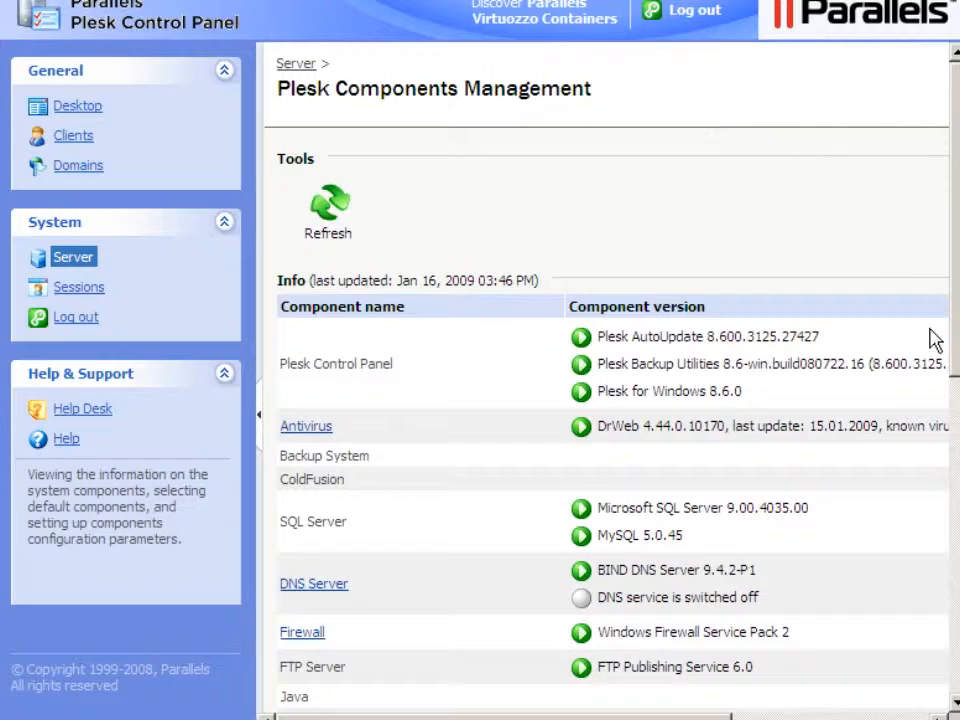
click(955, 512)
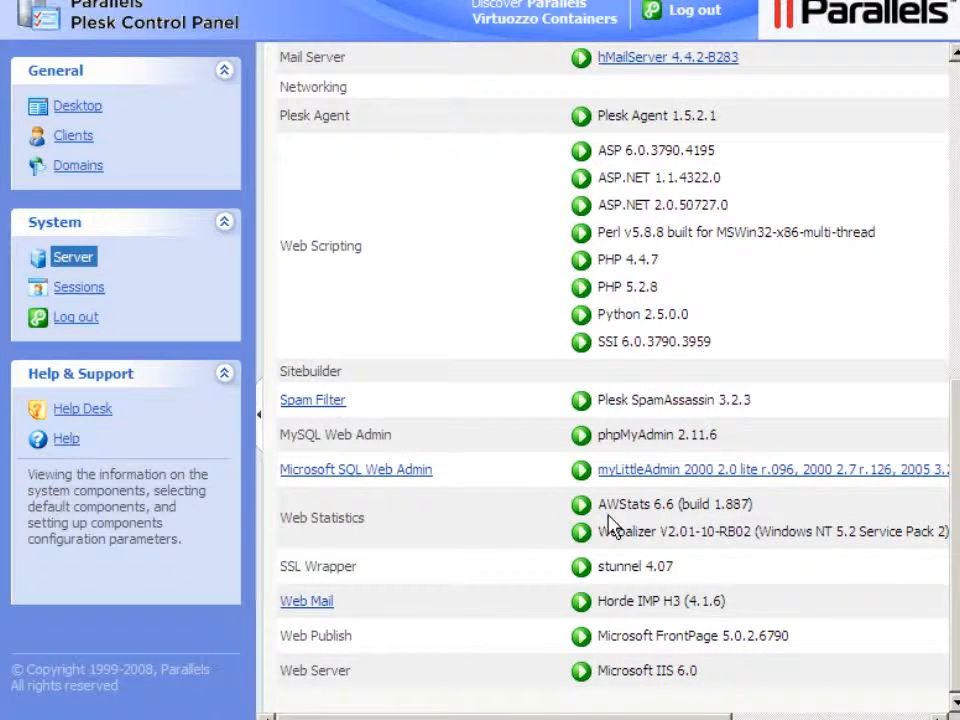
click(307, 602)
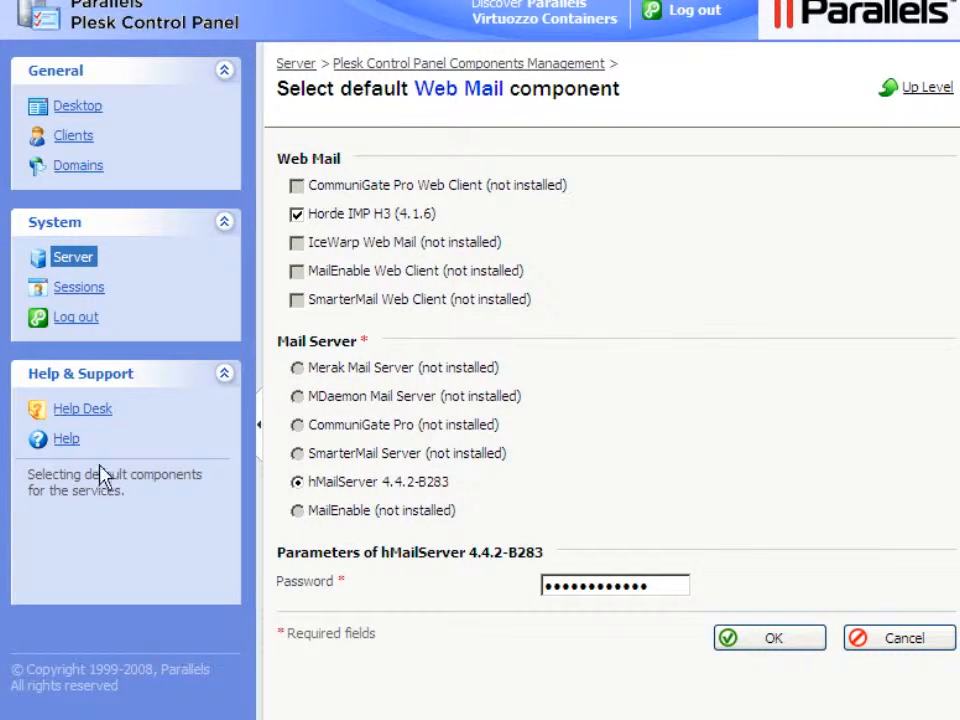
Open the server-wide mail settings and review the general preferences and the whole spam filtering page.
click(71, 262)
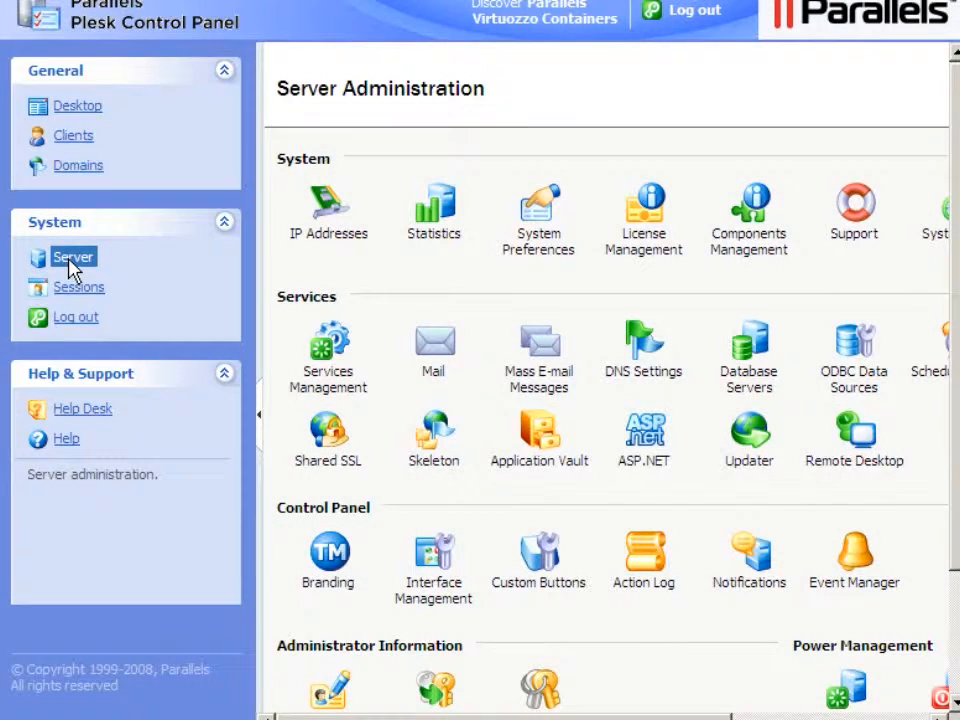
click(432, 382)
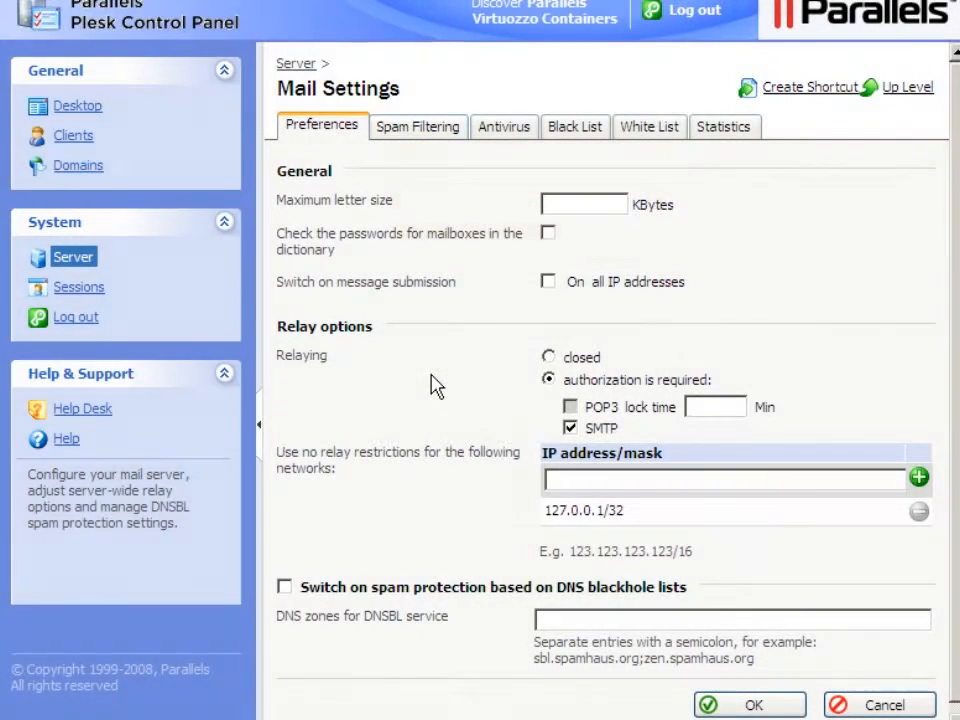
click(412, 130)
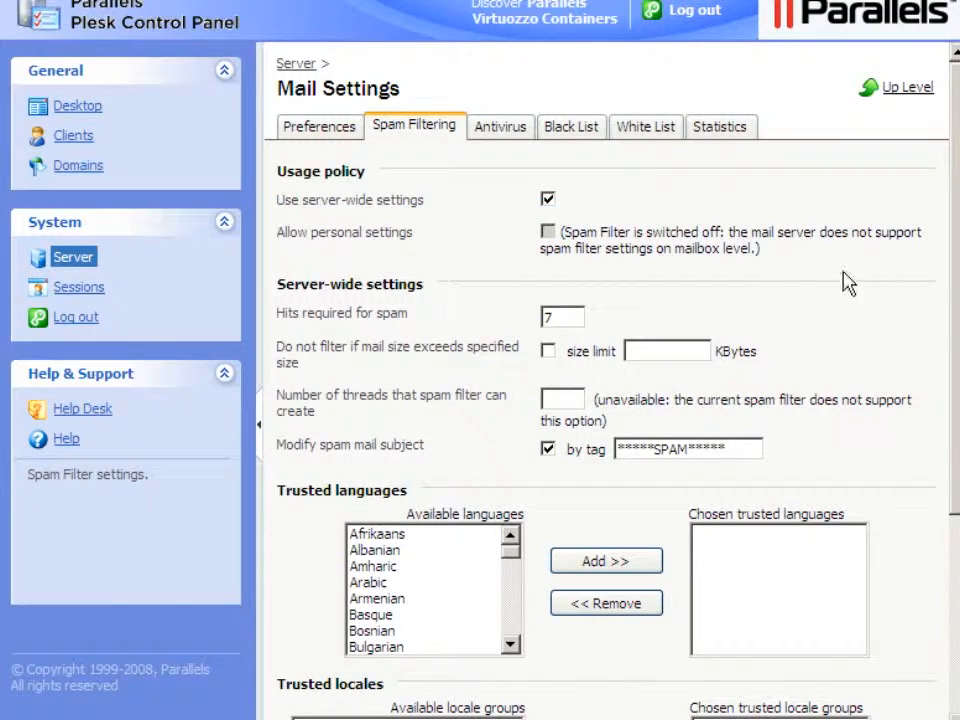
scroll(957, 622, down, 3)
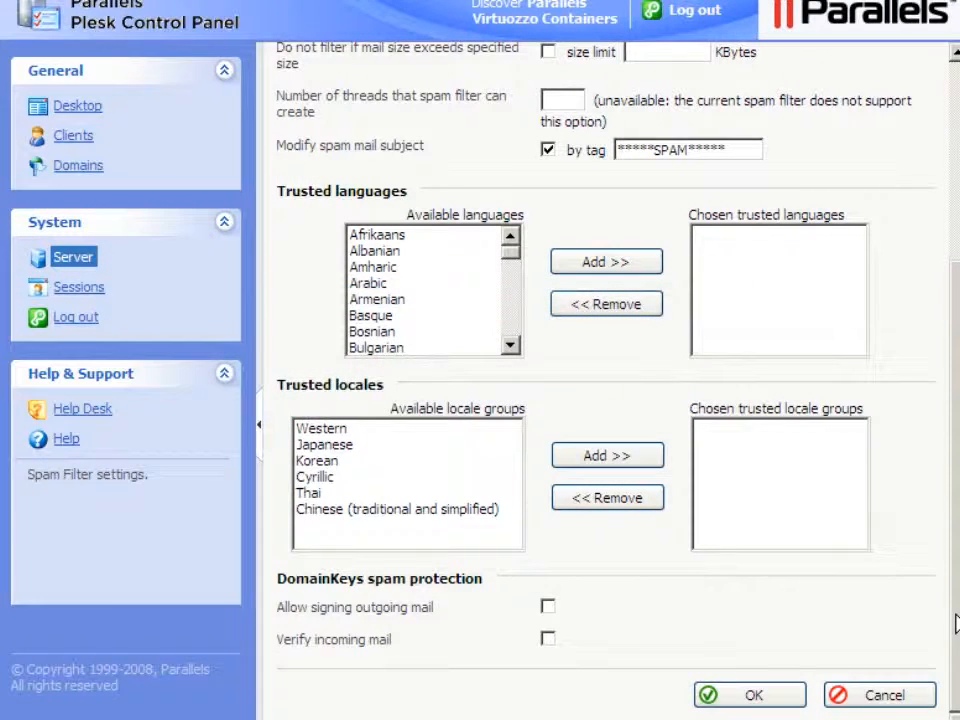
scroll(955, 160, up, 3)
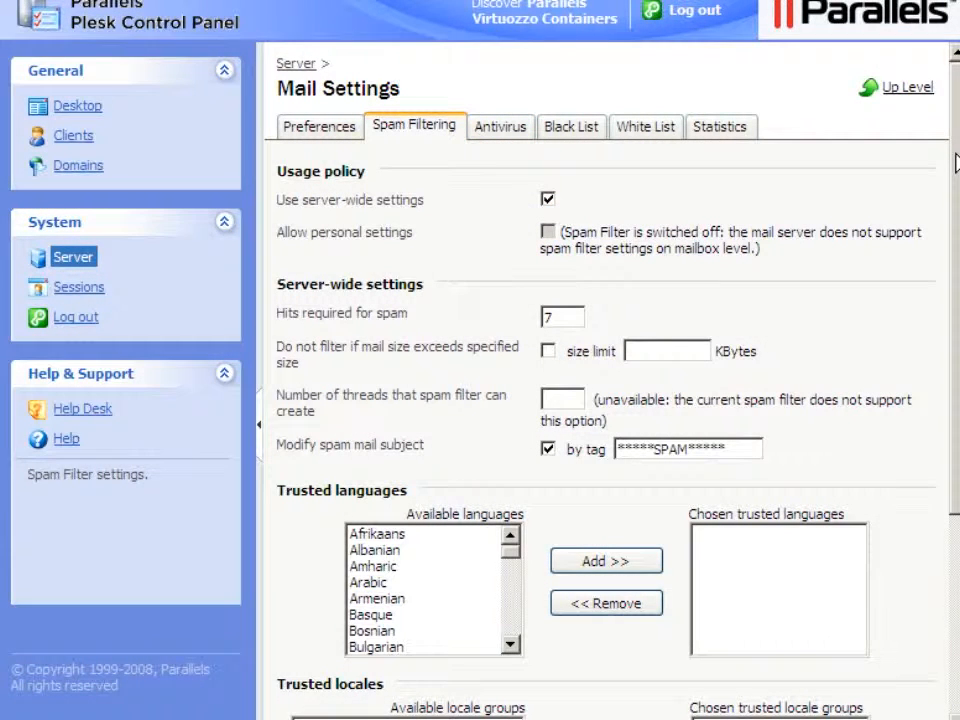
View the server-wide antivirus settings and the available mail scanning options without changing the selection.
click(498, 130)
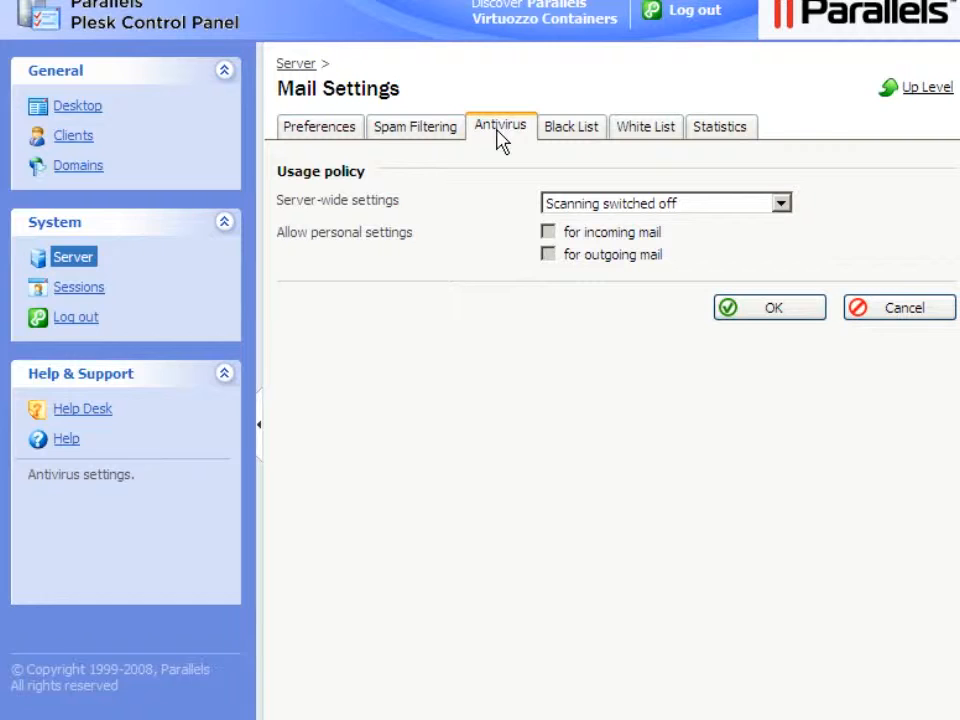
click(781, 205)
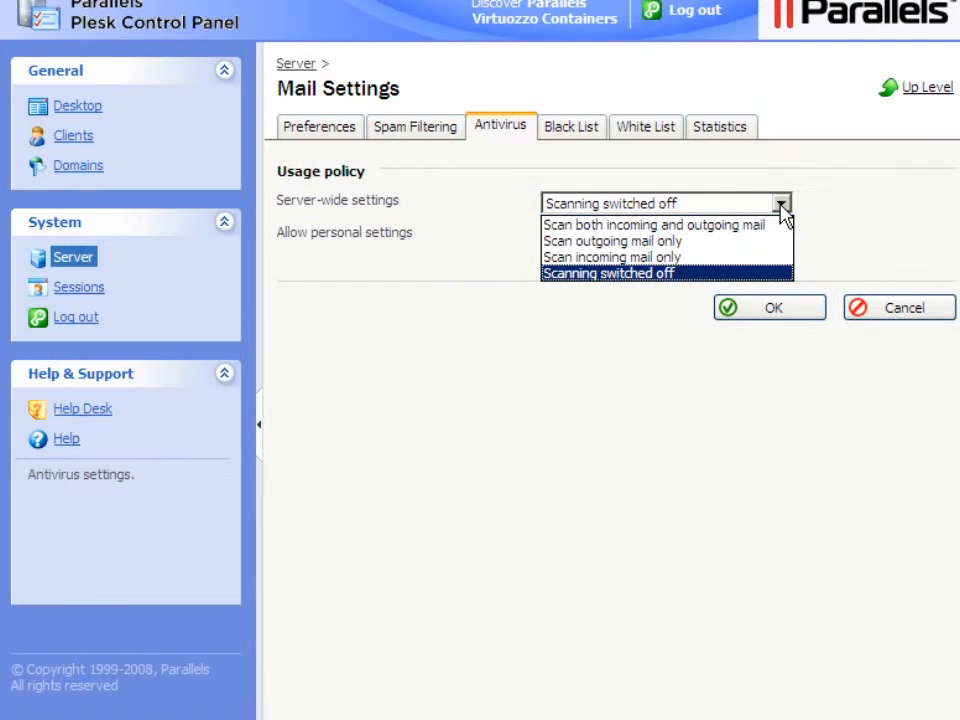
click(781, 210)
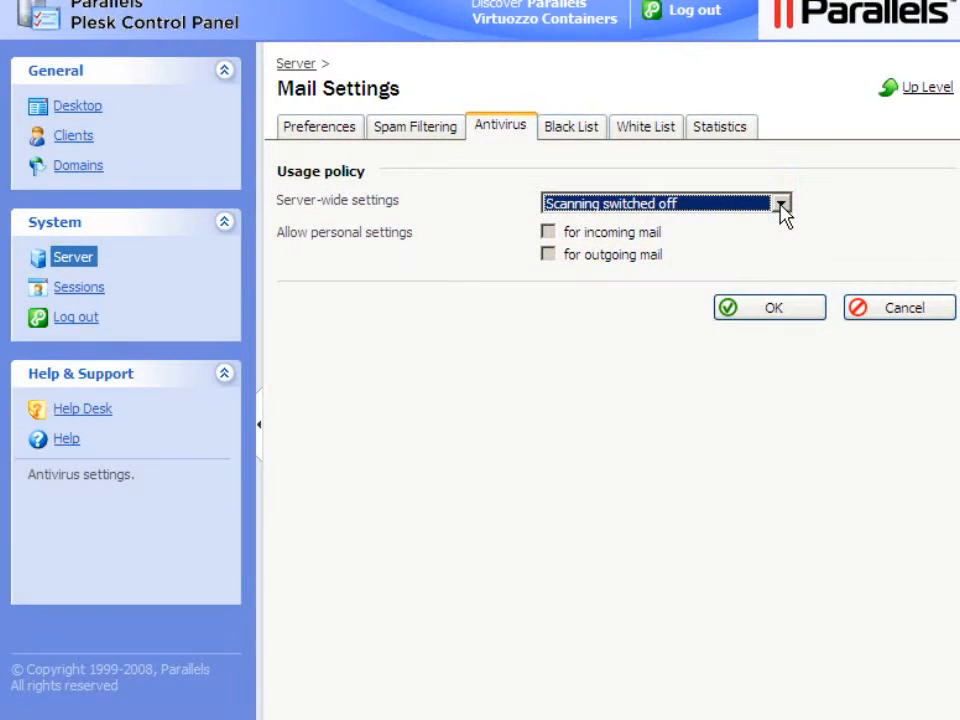
Add a sender's e-mail address and *bad-domain.net to the mail server's black list with the Delete from server action.
click(572, 135)
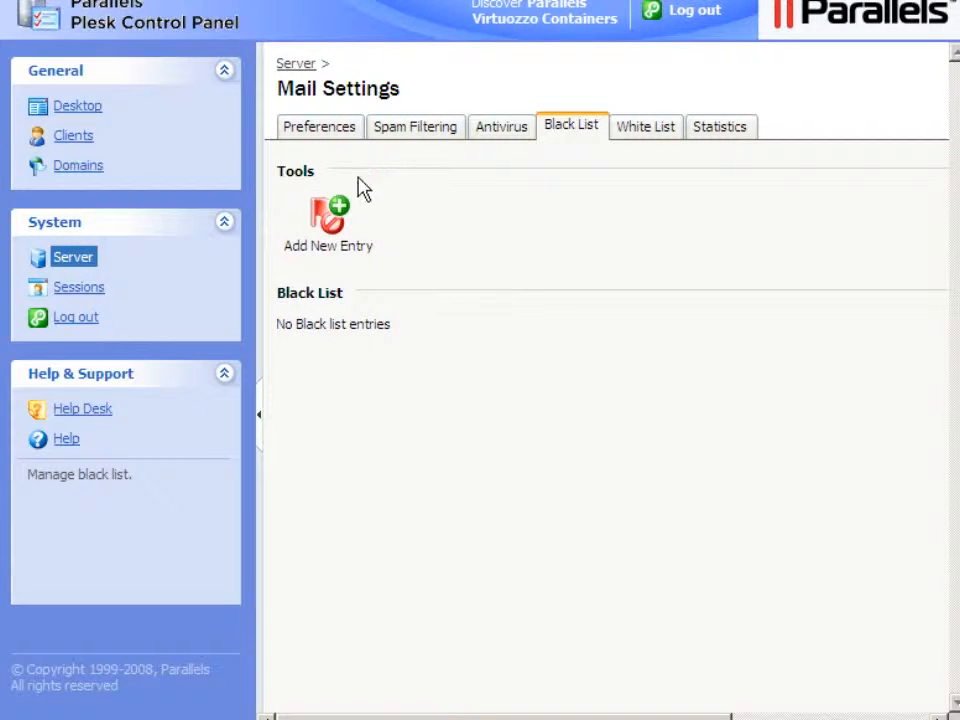
click(328, 248)
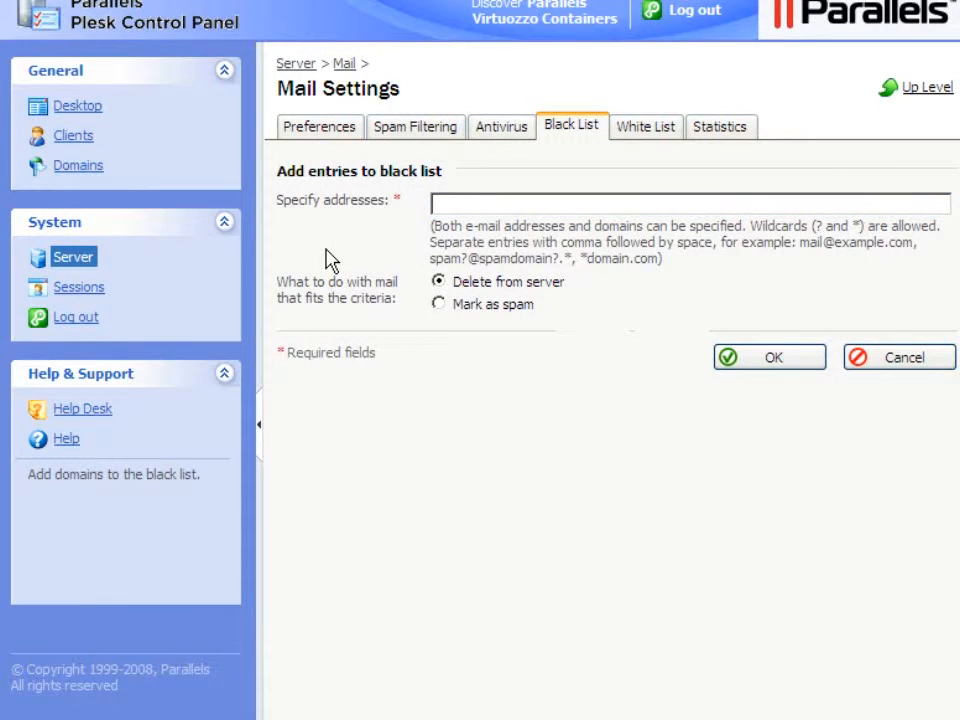
click(435, 206)
text(baduser@some-d)
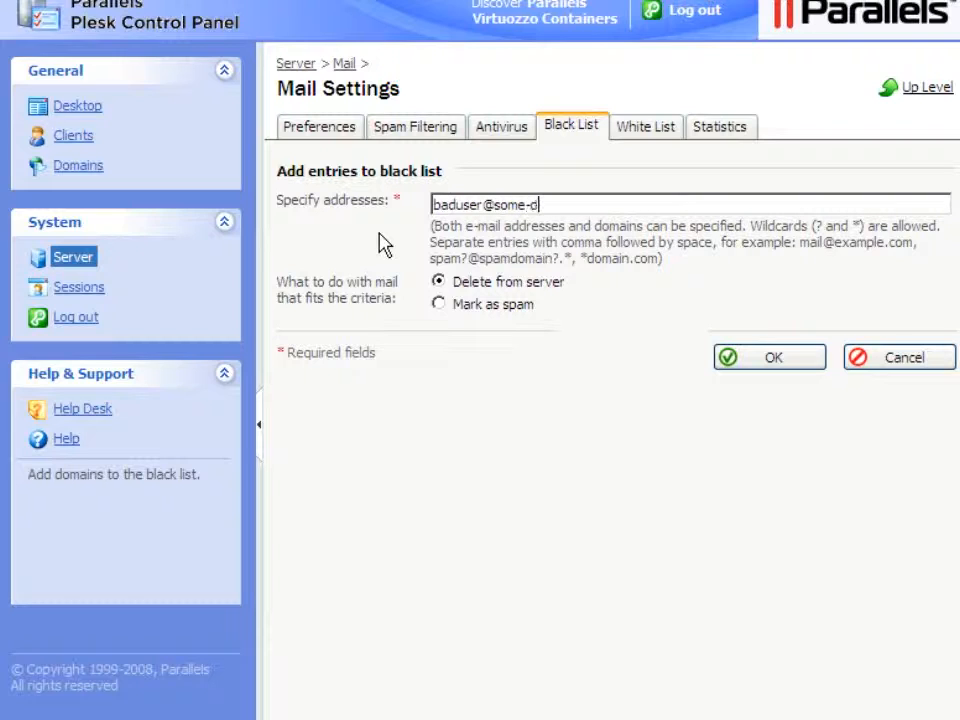
text(omain.com, *ba)
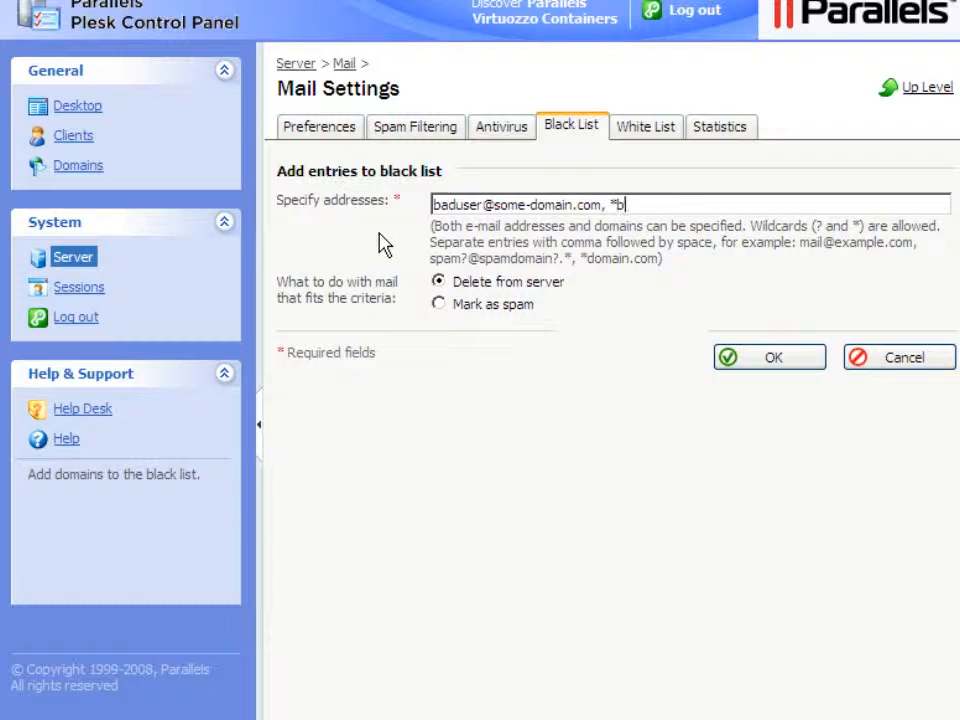
text(d-domain.net)
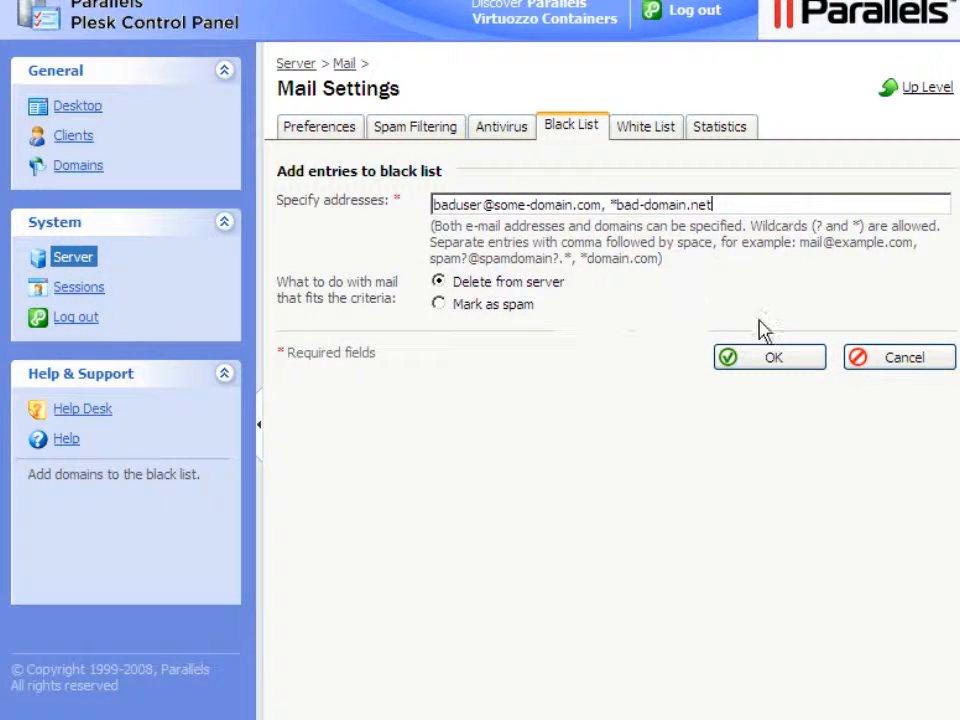
click(772, 362)
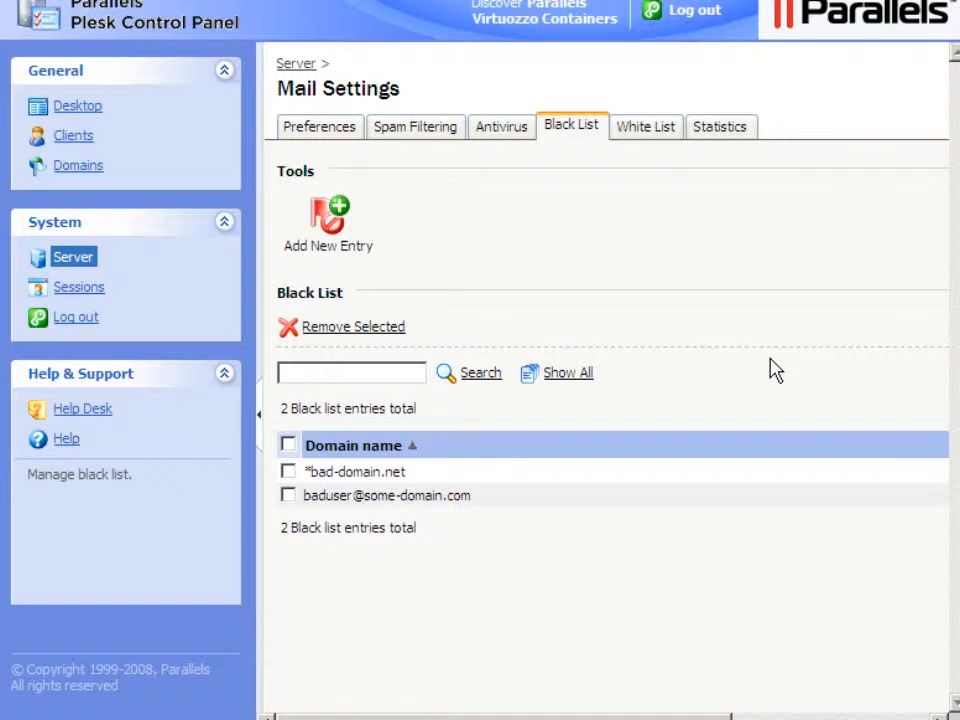
Remove both entries from the black list and confirm the removal.
click(288, 471)
click(288, 496)
click(346, 330)
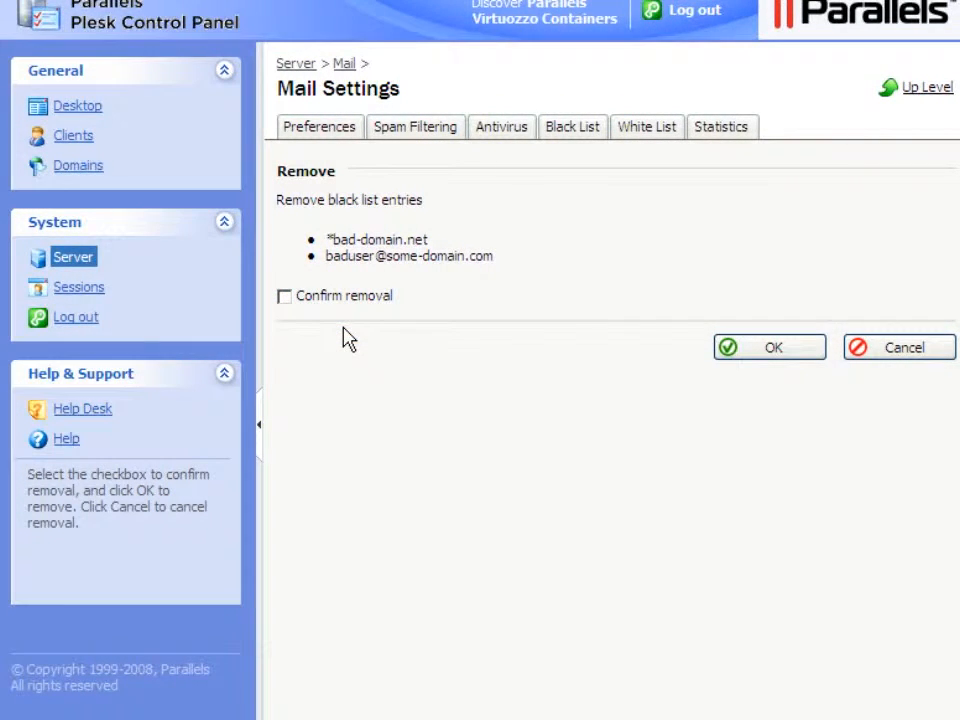
click(285, 298)
click(770, 350)
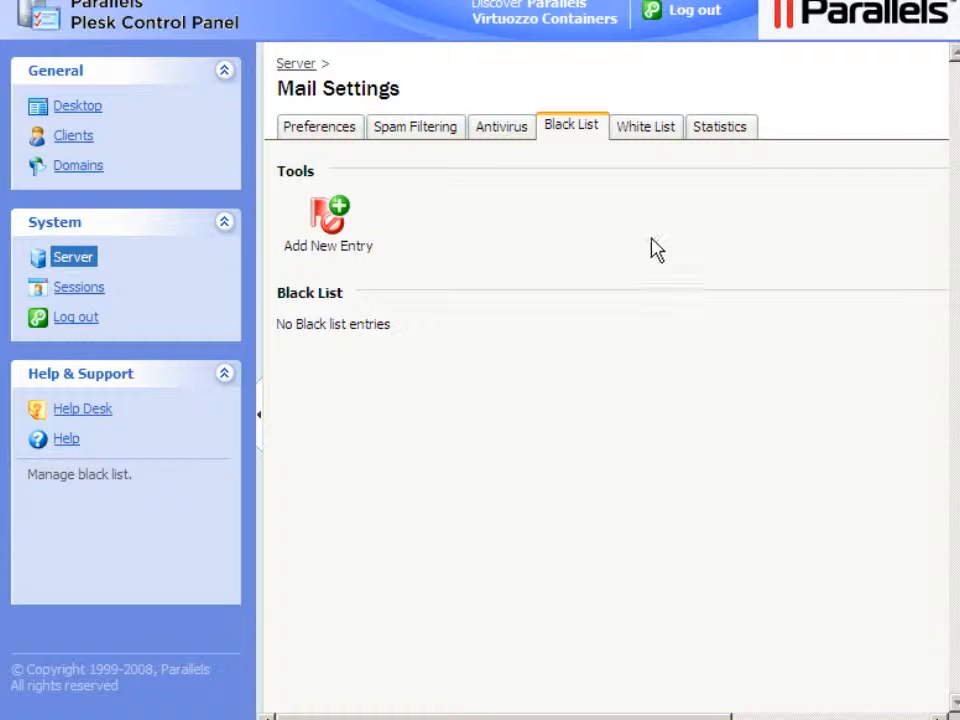
Add a trusted sender's e-mail address, *good-domain.net and 123.123.123.123/32 to the mail server's white list.
click(642, 132)
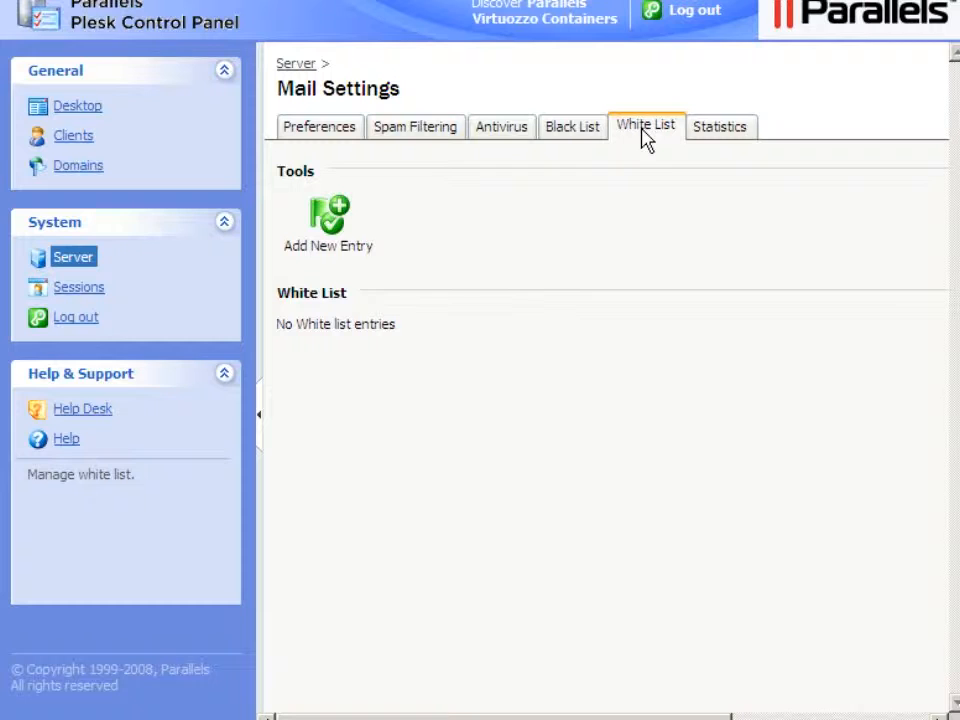
click(324, 245)
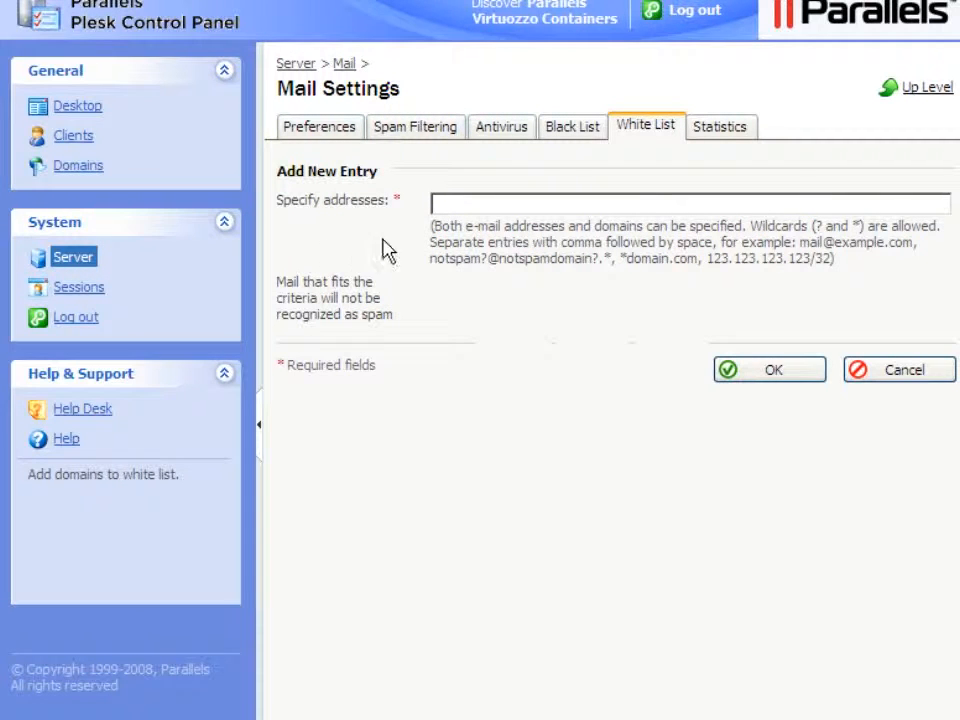
click(436, 202)
text(gooduser@)
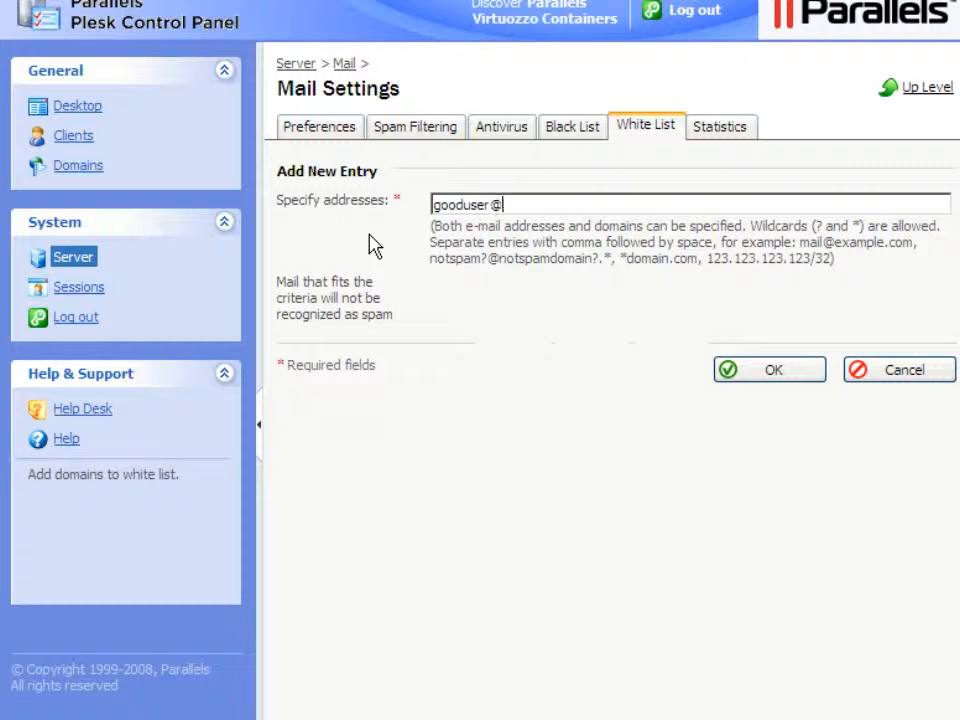
text(some-domain.co)
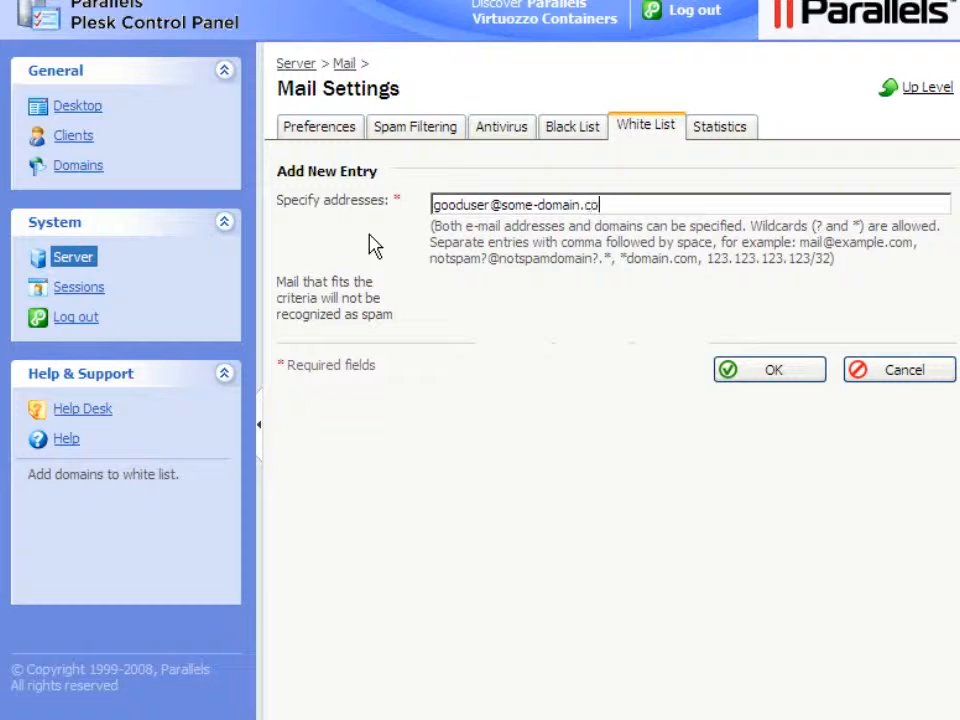
text(m, *good-doma)
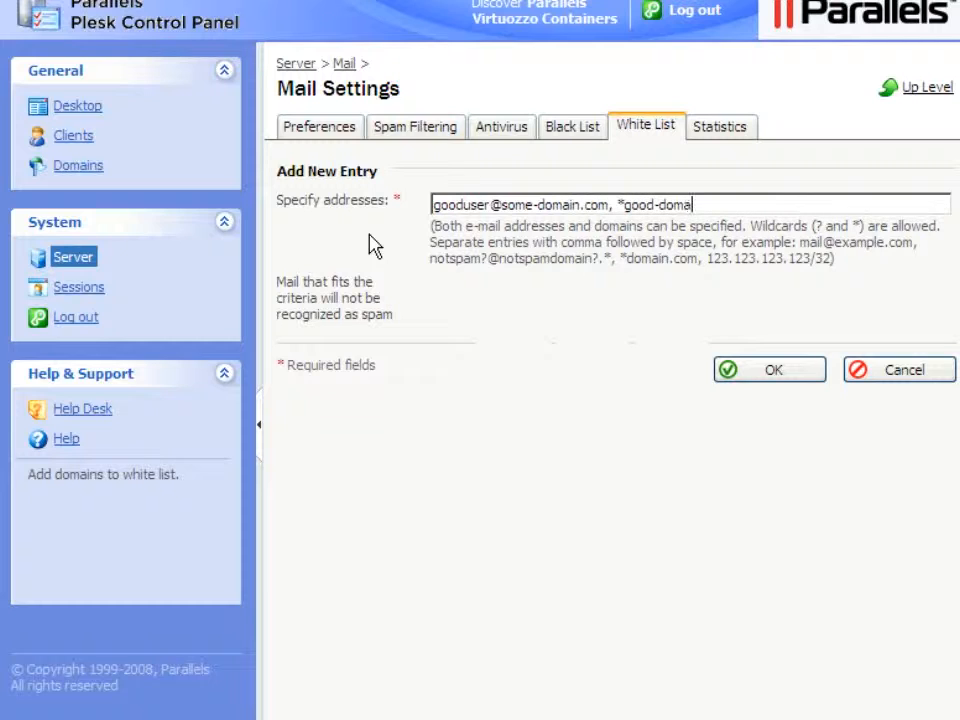
text(in.net, 123.12)
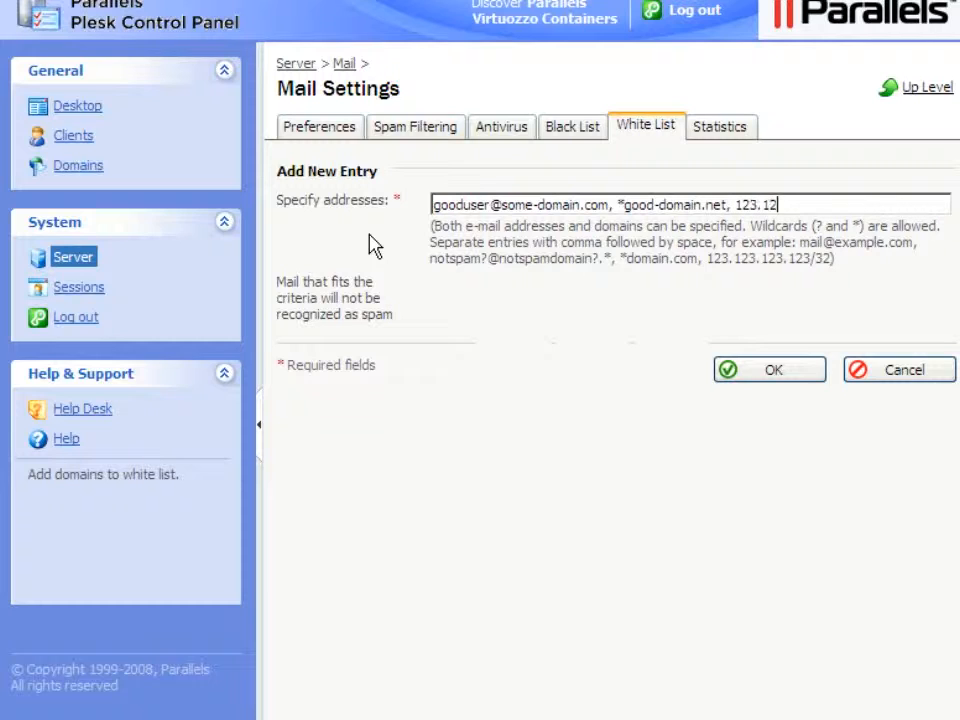
text(3.123.123/32)
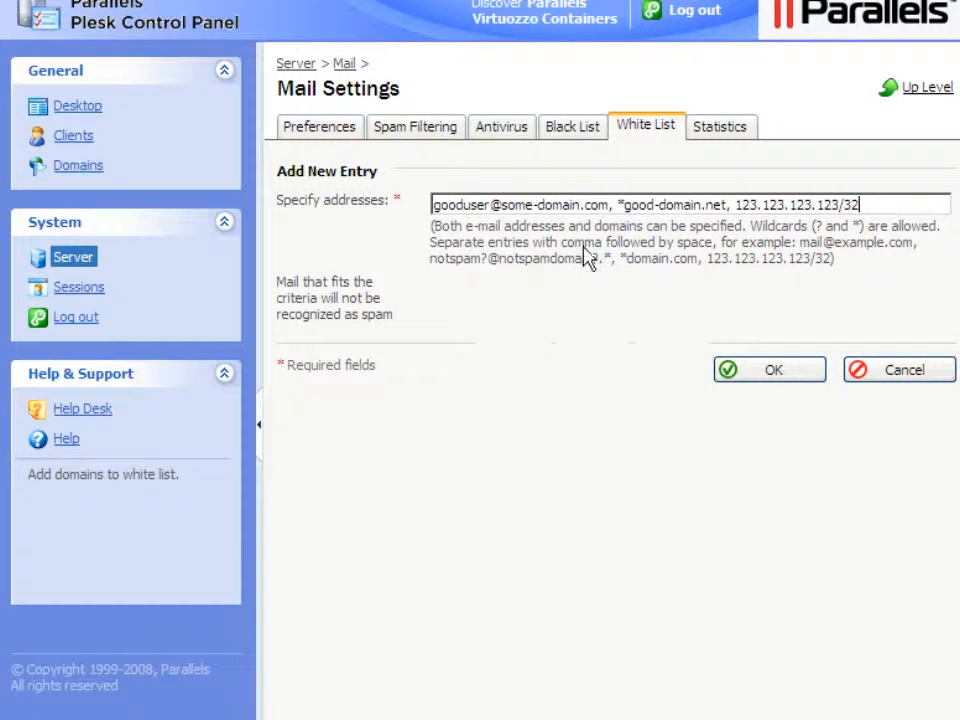
click(772, 372)
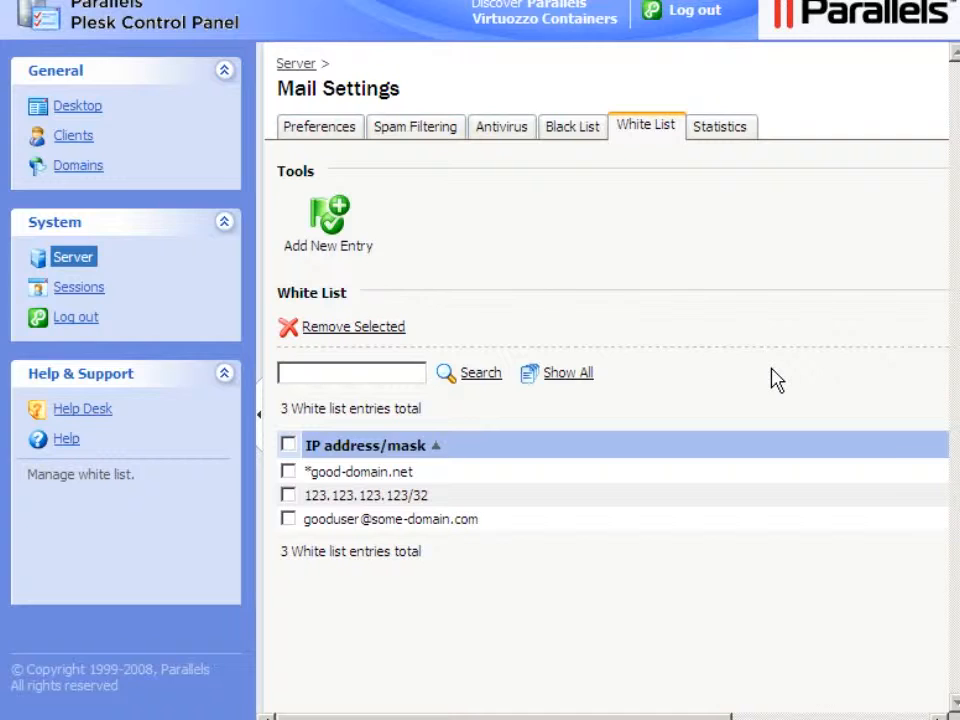
Remove all three entries from the white list and confirm the removal.
click(288, 471)
click(288, 495)
click(288, 519)
click(347, 330)
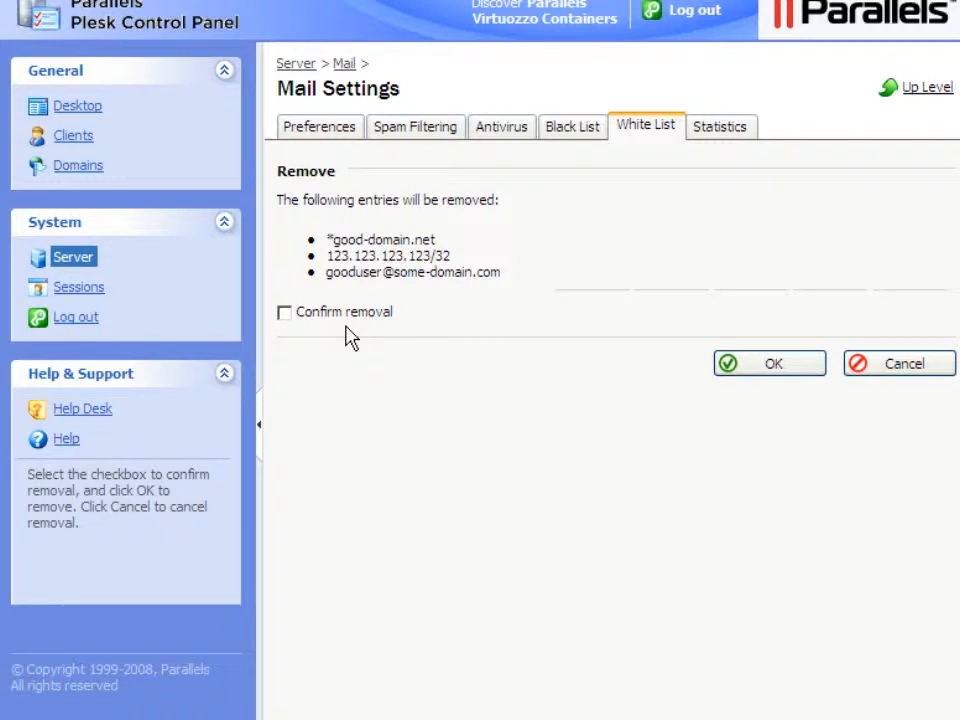
click(285, 313)
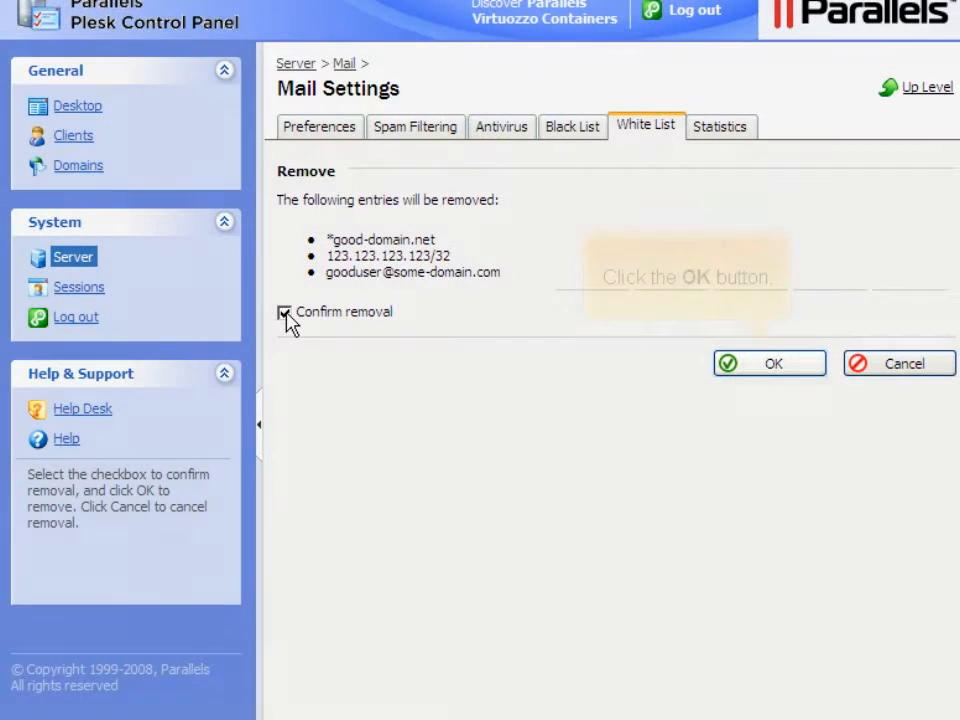
click(775, 374)
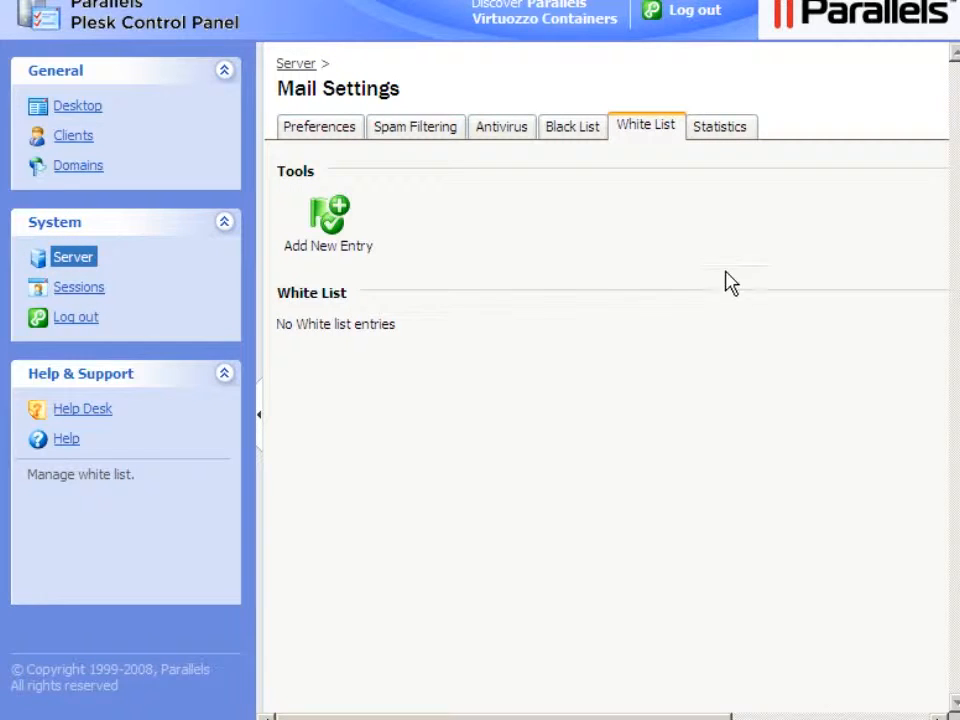
View the server's mail statistics page, and open the mail preferences of the domain demo-domain.net.
click(719, 130)
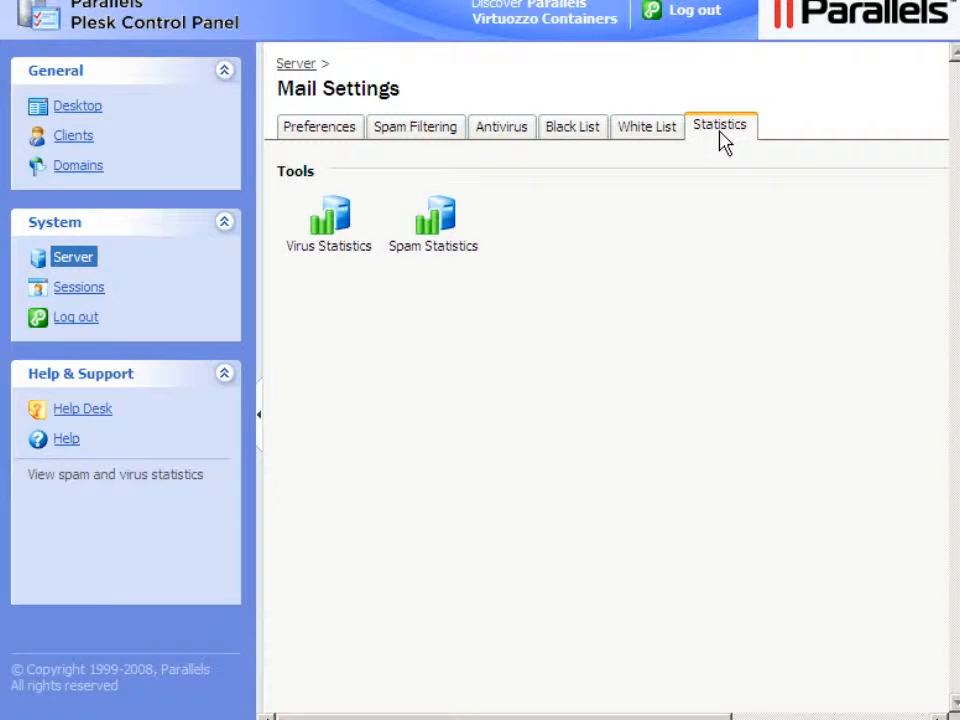
click(77, 166)
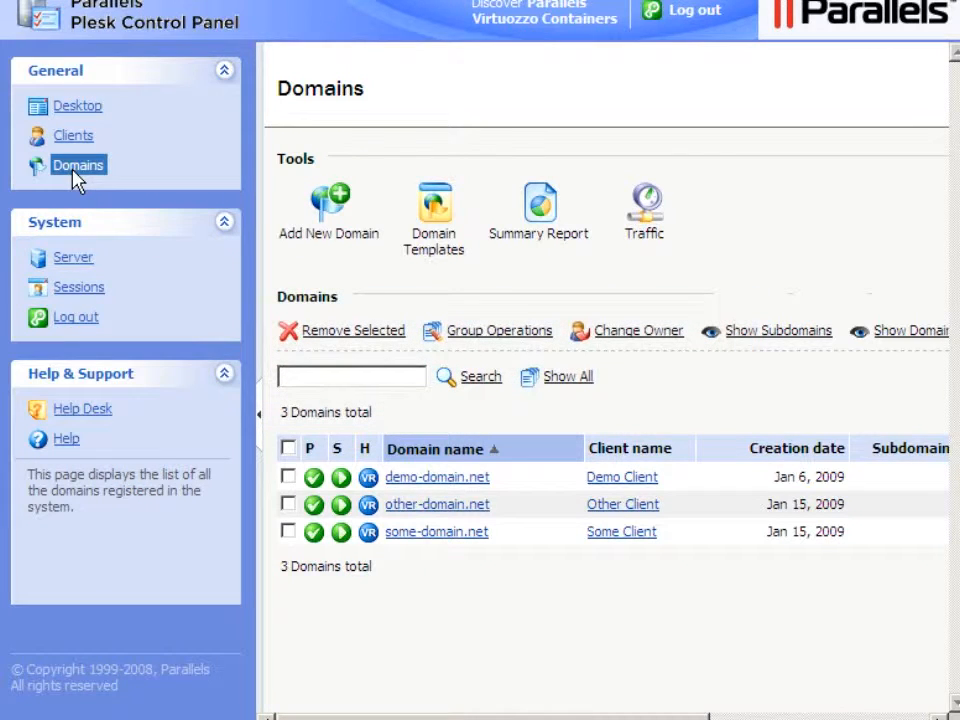
click(431, 482)
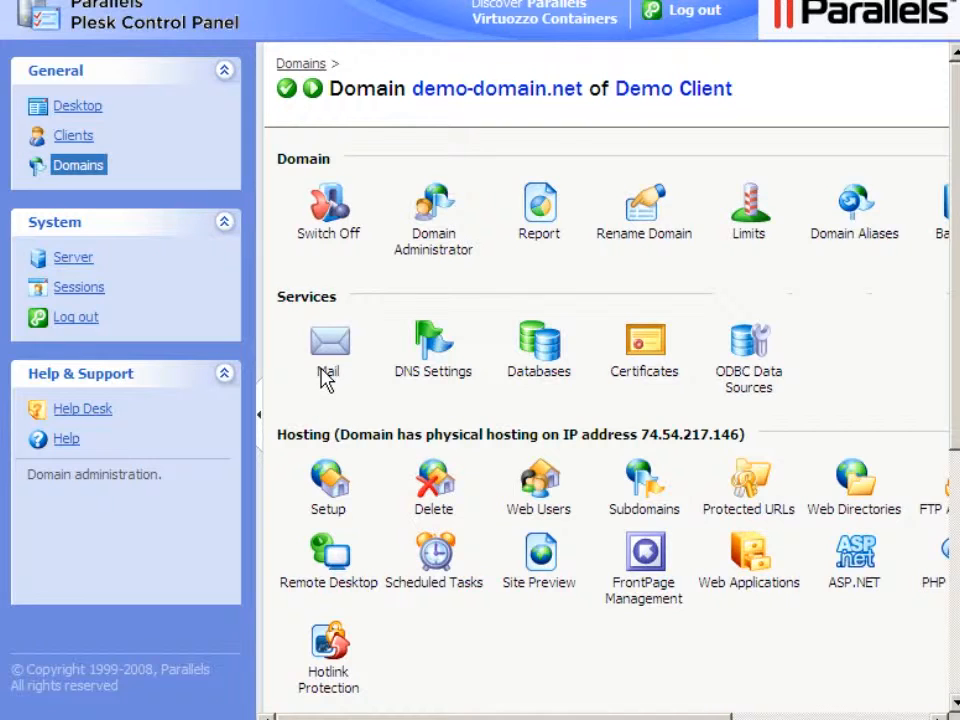
click(328, 375)
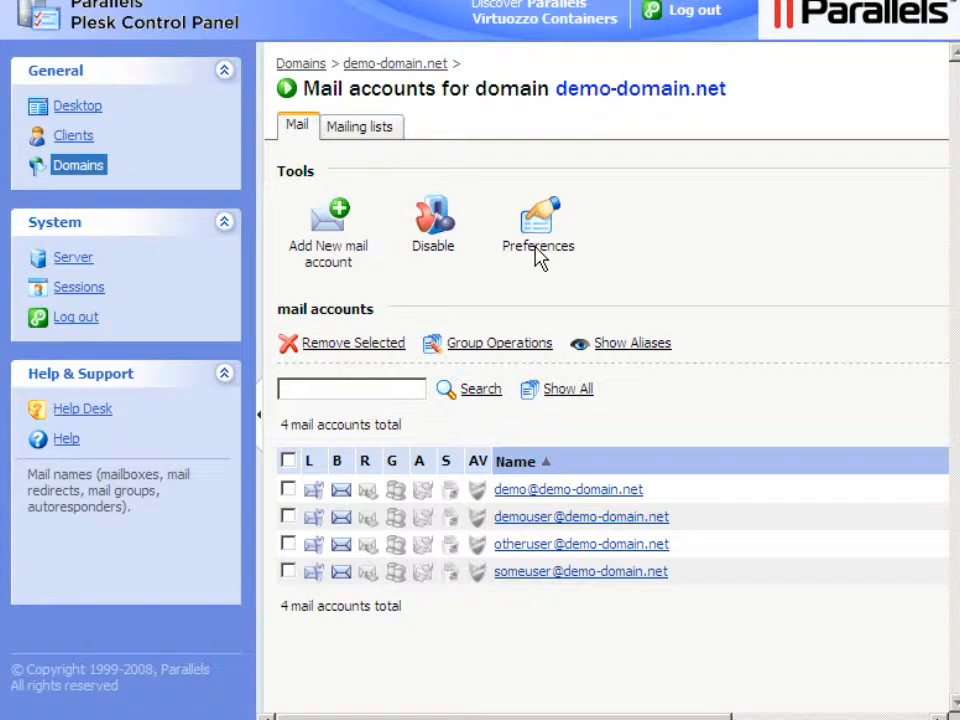
click(540, 258)
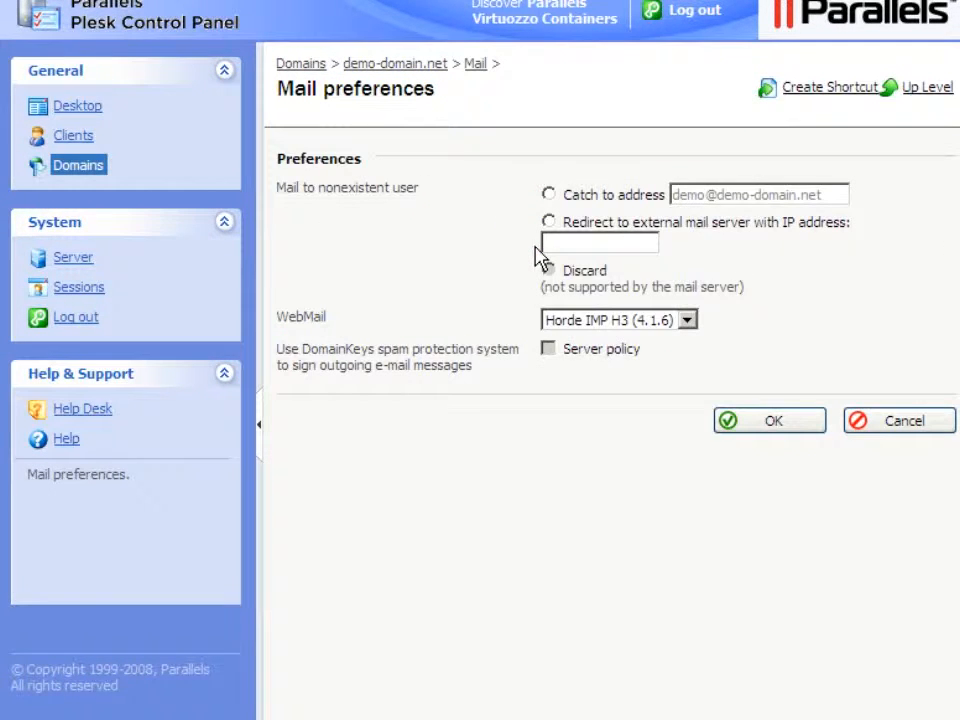